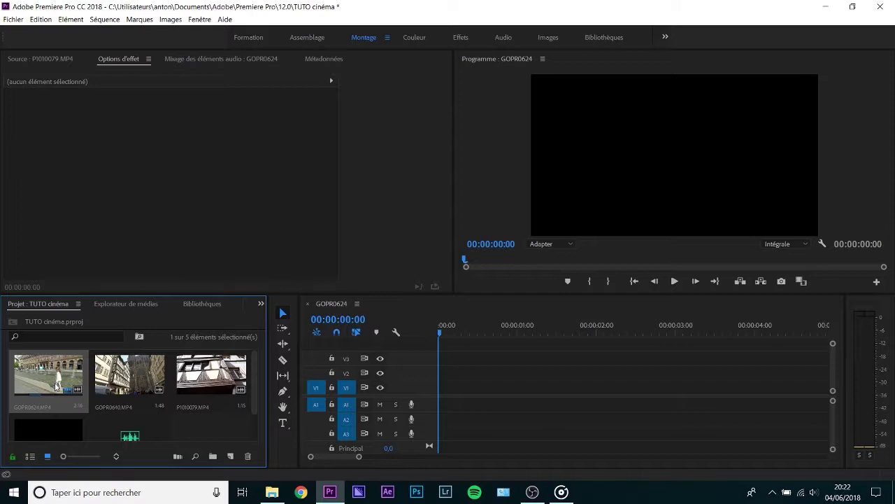
Step: Place only the video of the marked GOPR0624.MP4 section at the start of track V1
click(212, 375)
click(507, 372)
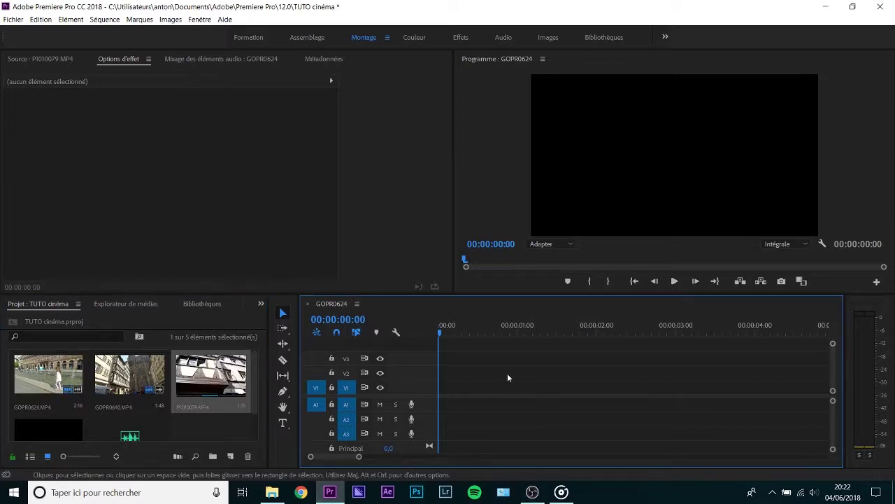
double_click(58, 386)
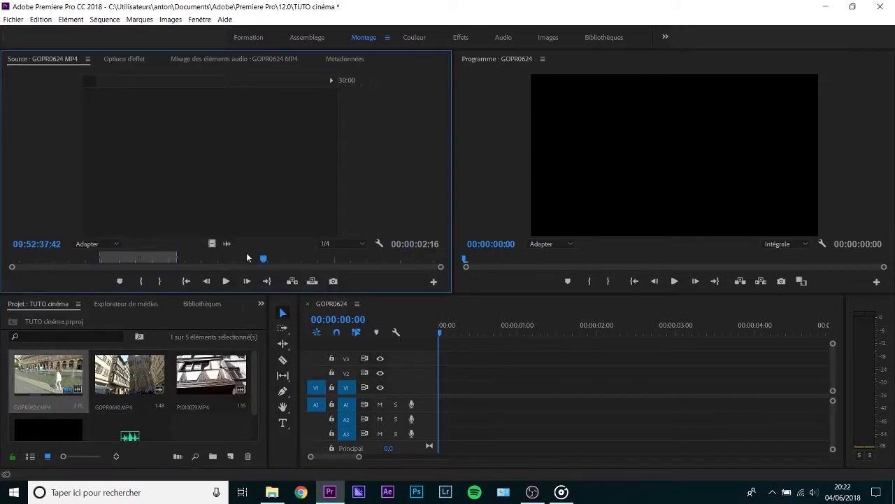
drag(98, 257, 439, 399)
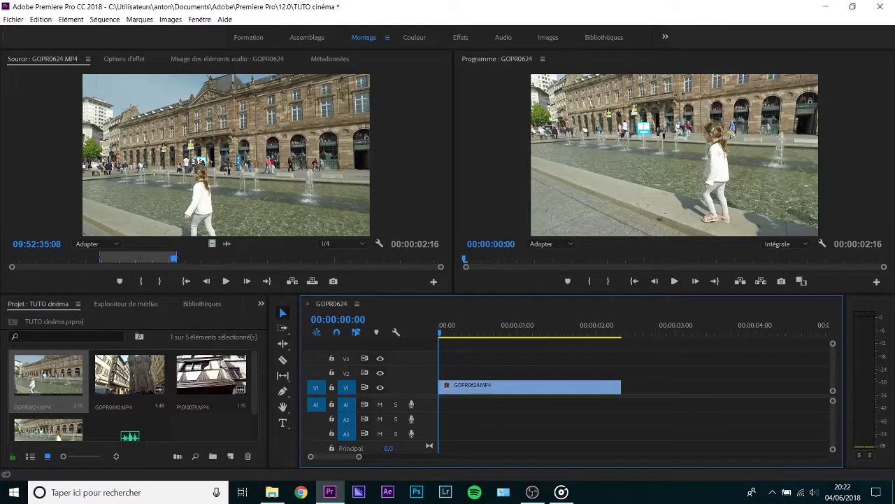
Step: Add only the video of the marked GOPR0640.MP4 section to V1, directly after the GOPR0624.MP4 clip
double_click(130, 374)
drag(134, 258, 236, 275)
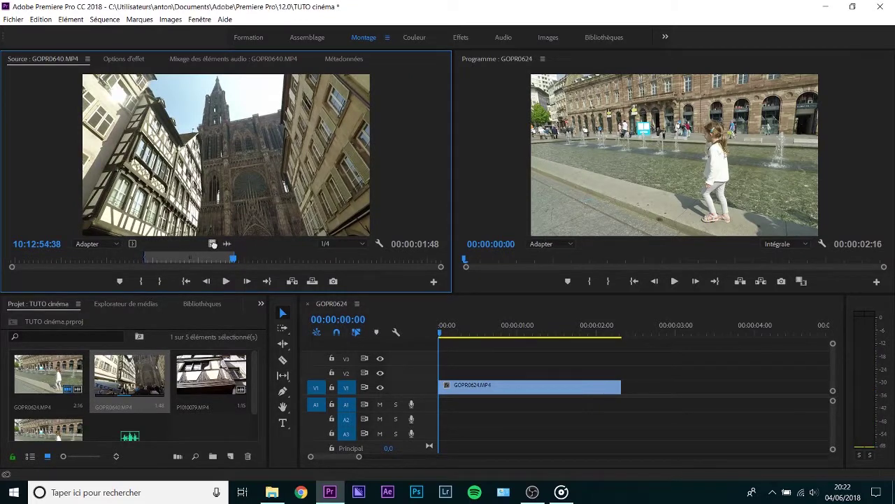
drag(213, 244, 611, 396)
scroll(609, 398, down, 3)
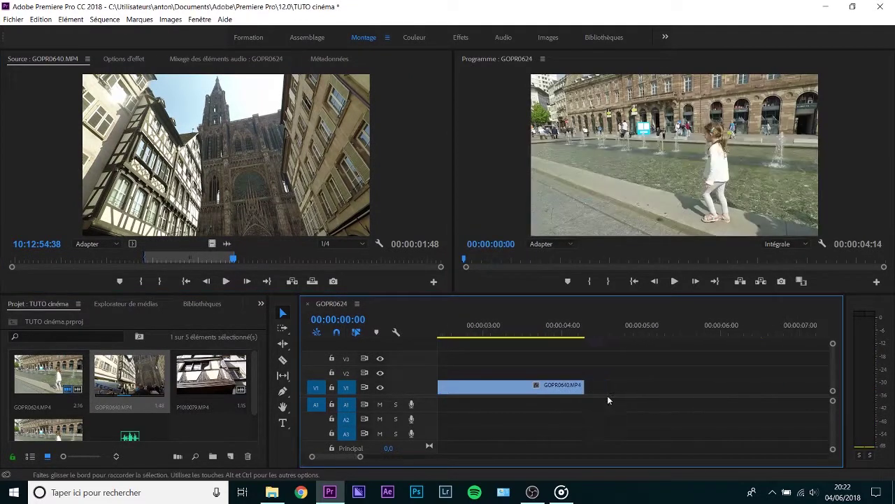
Step: Add only the video of the marked P1010079.MP4 section to V1, directly after the GOPR0640.MP4 clip
double_click(199, 377)
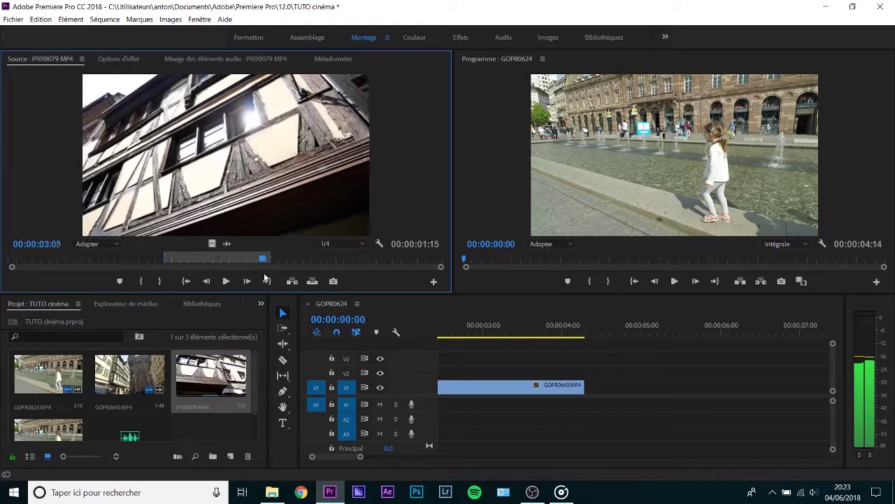
drag(212, 244, 600, 391)
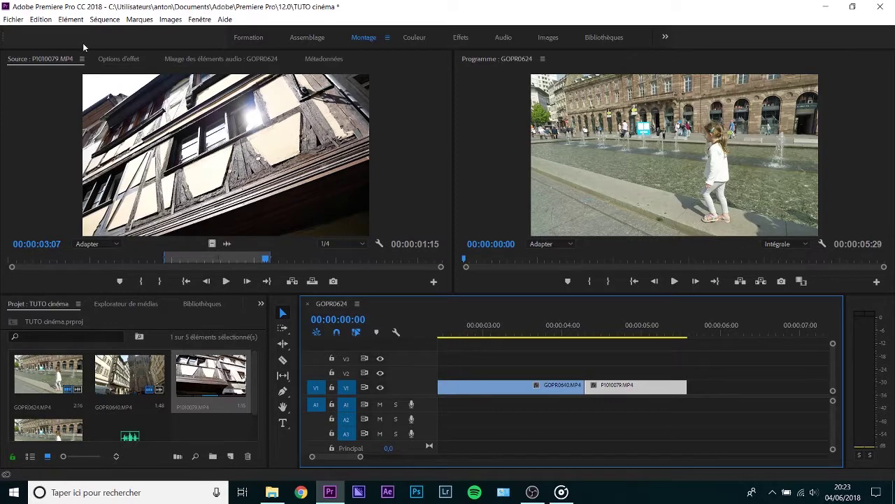
click(525, 359)
key(backslash)
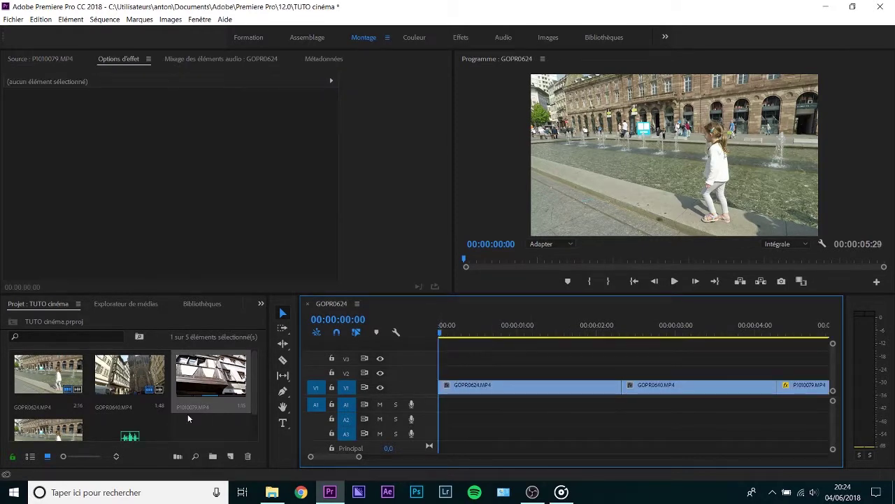
Step: Place the Substitute music file on audio track A2 at the start of the sequence
click(123, 428)
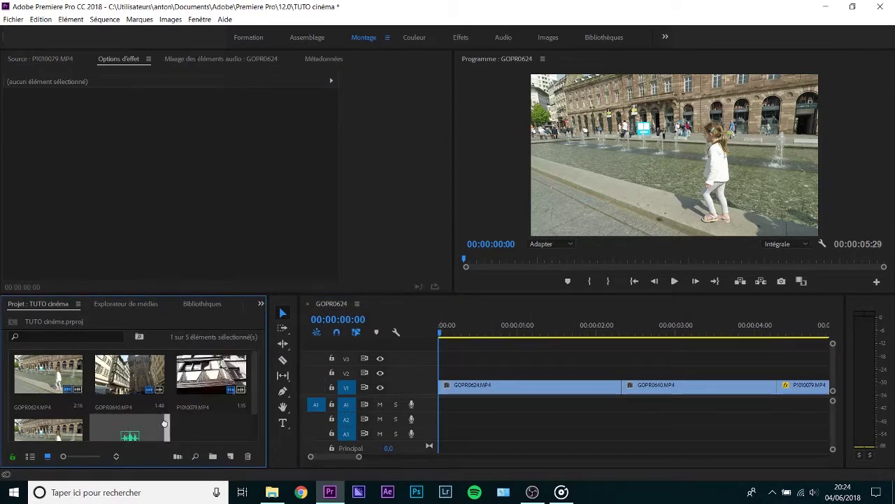
drag(302, 410, 445, 423)
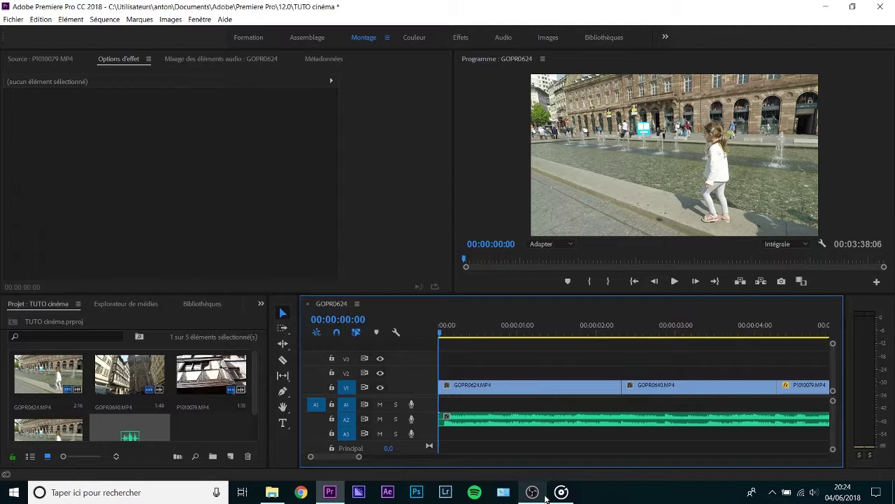
Step: Create a 2704 × 1520, 50 fps adjustment layer (Calque d'effets) and place it on V3 at the sequence start
click(228, 457)
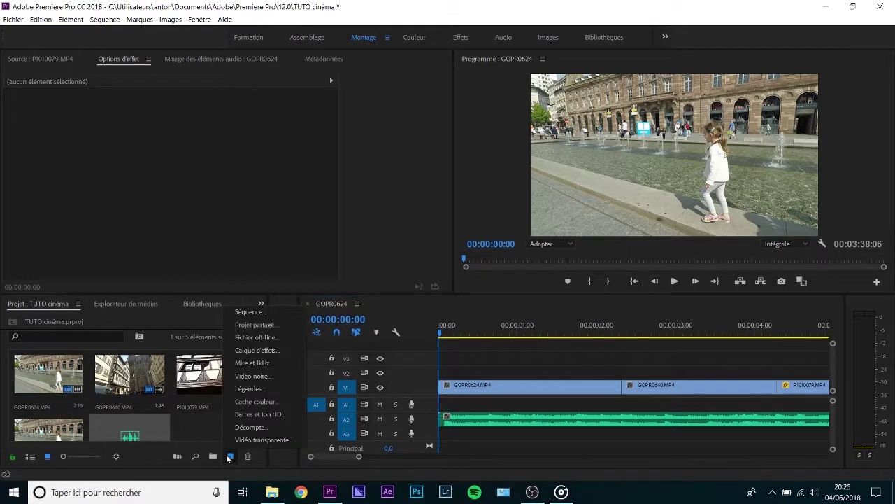
click(245, 350)
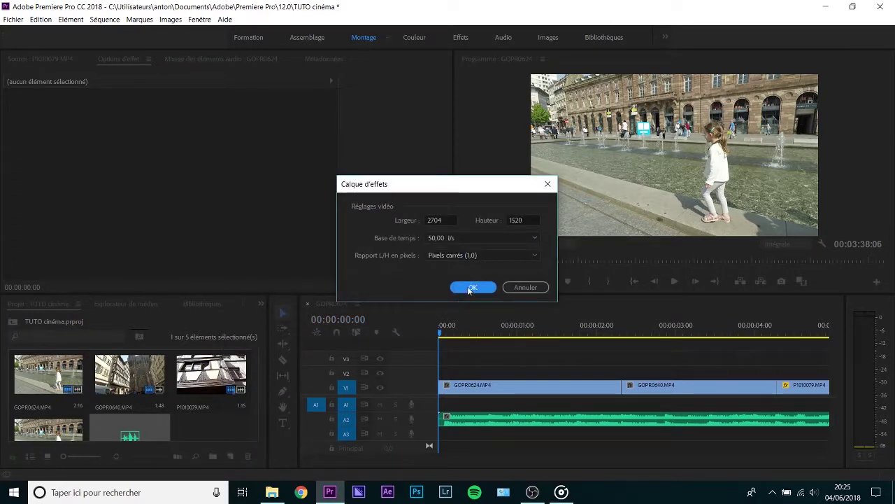
click(470, 288)
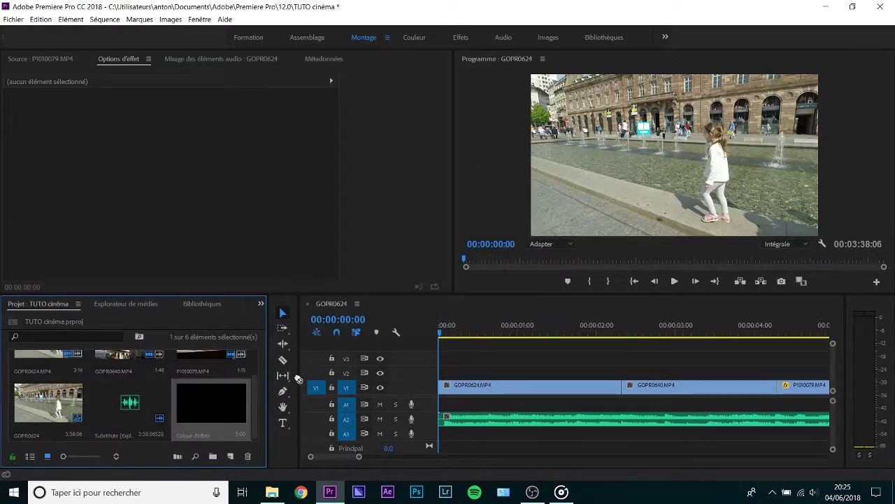
drag(299, 379, 448, 360)
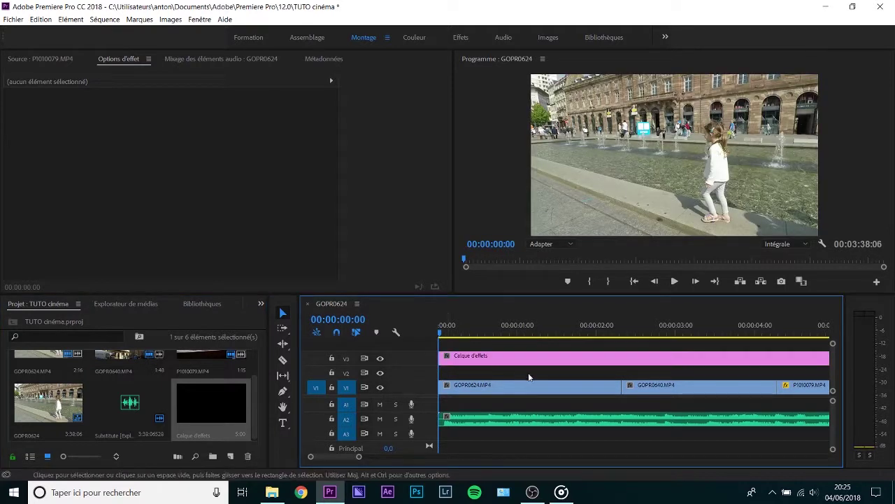
Step: Apply the Recadrage (crop) video effect to the adjustment layer on V3
click(261, 304)
click(272, 368)
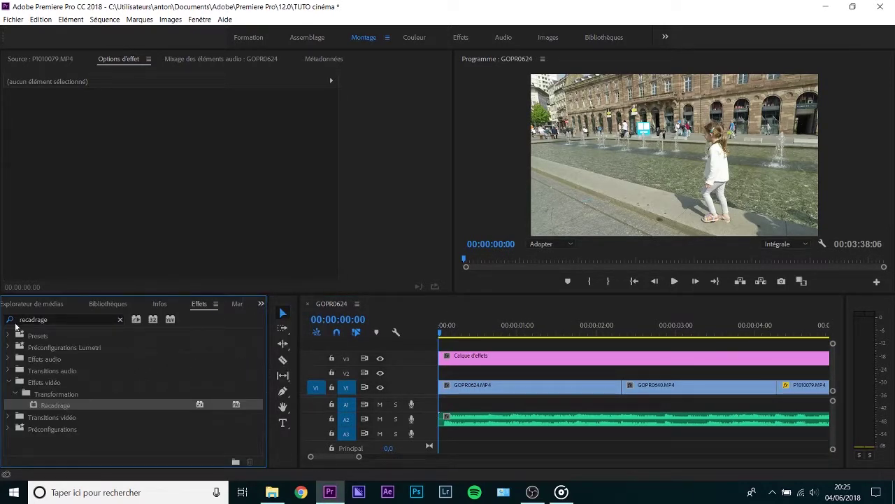
drag(35, 403, 455, 358)
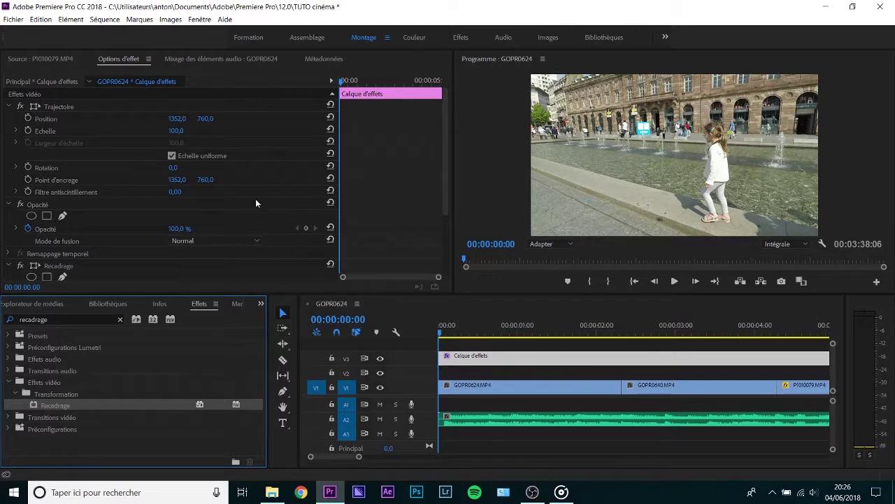
Step: Turn on keyframing for the crop's Haut and Bas values at 00:00:00:00
scroll(255, 199, down, 5)
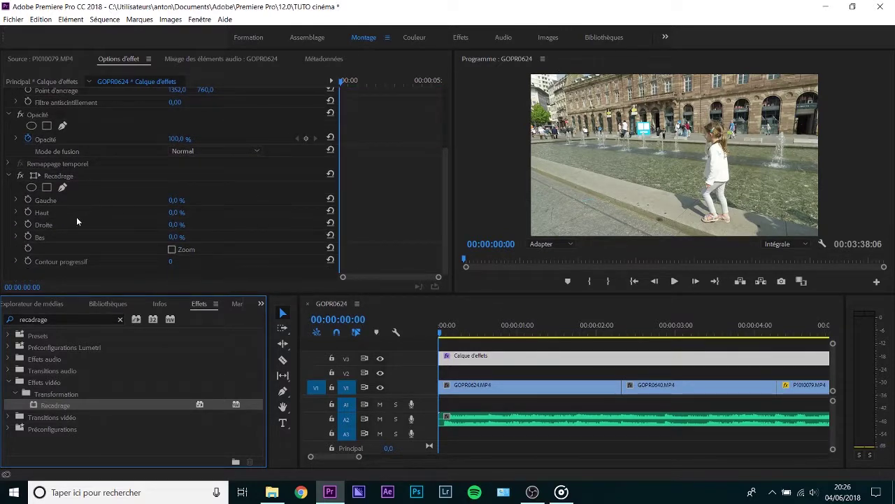
click(28, 212)
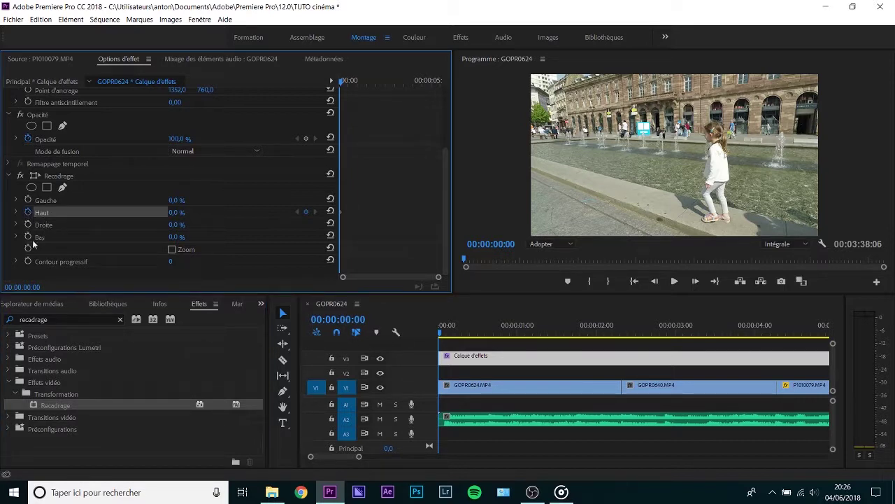
click(28, 237)
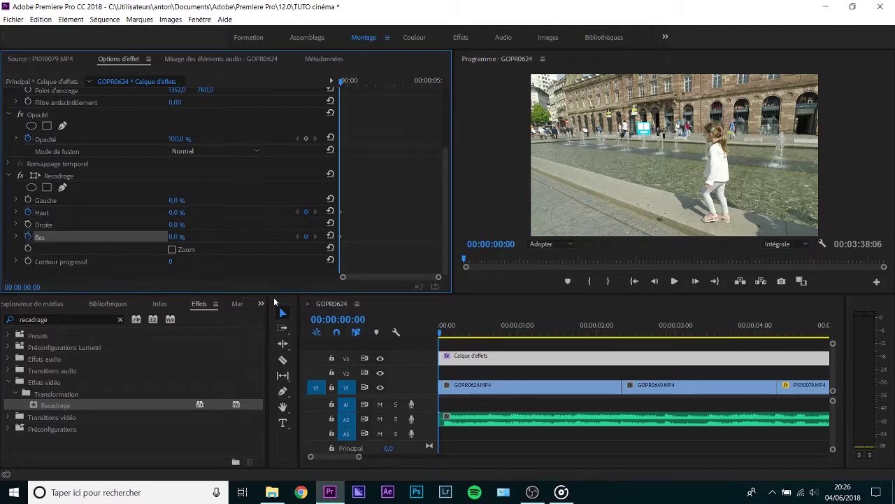
Step: Keyframe the crop's Haut and Bas values at 12,2 % at 00:00:00:17
click(463, 334)
drag(464, 333, 465, 334)
click(457, 335)
click(465, 334)
click(177, 211)
text(12,2)
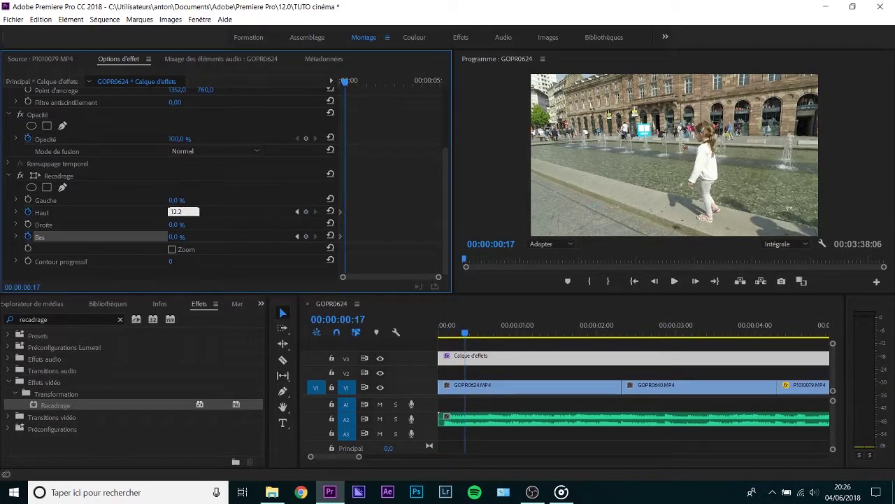
key(Return)
click(177, 238)
text(1)
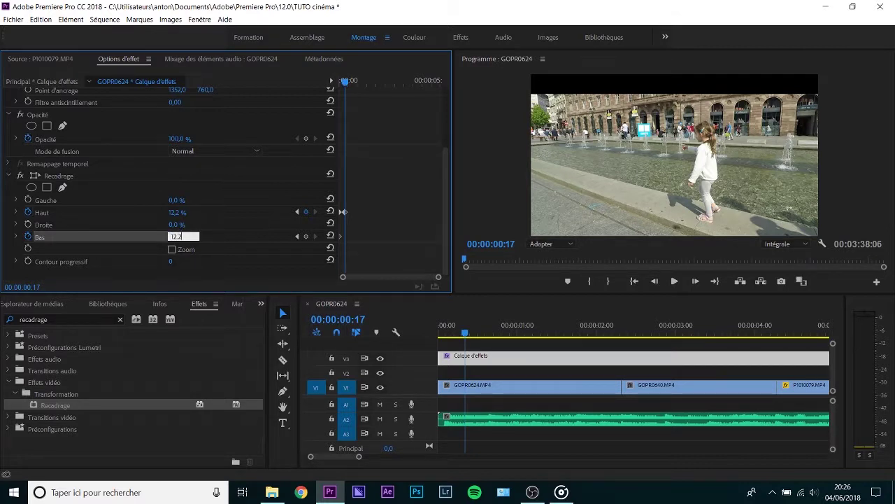
text(2,2)
key(Return)
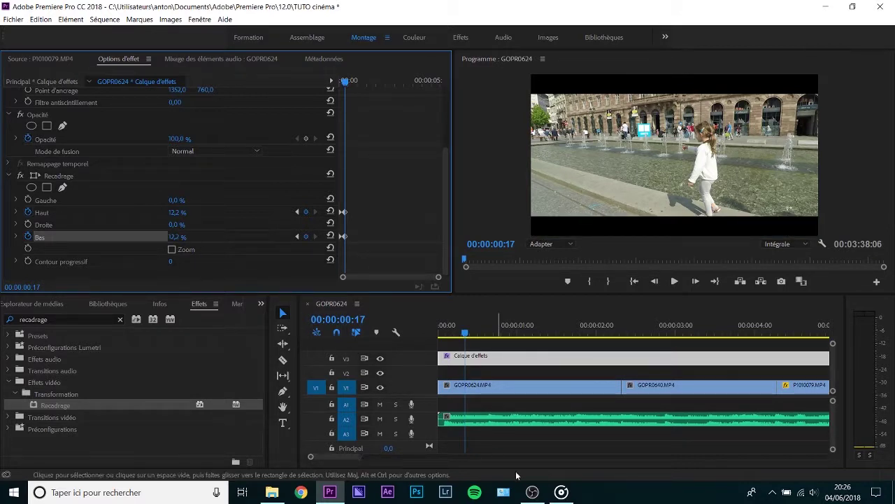
Step: Play the sequence from the beginning to check the cinema bars animation, and return to the start
click(567, 326)
key(Home)
key(space)
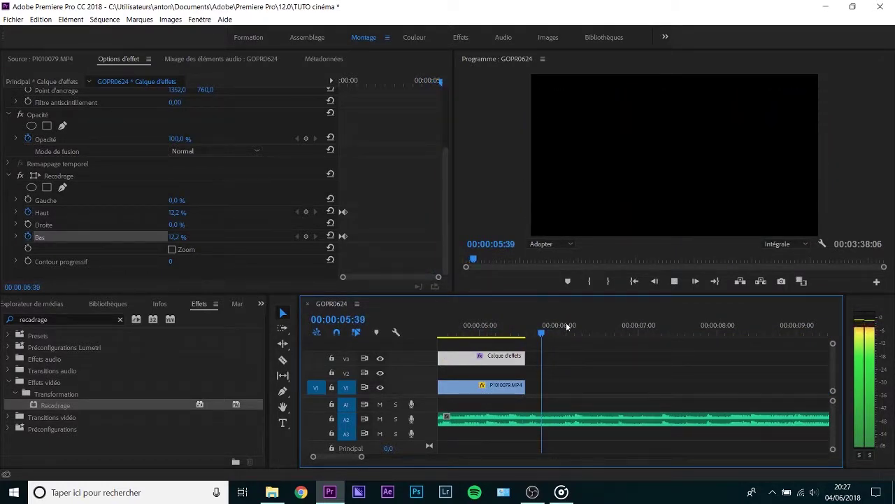
click(456, 172)
key(Home)
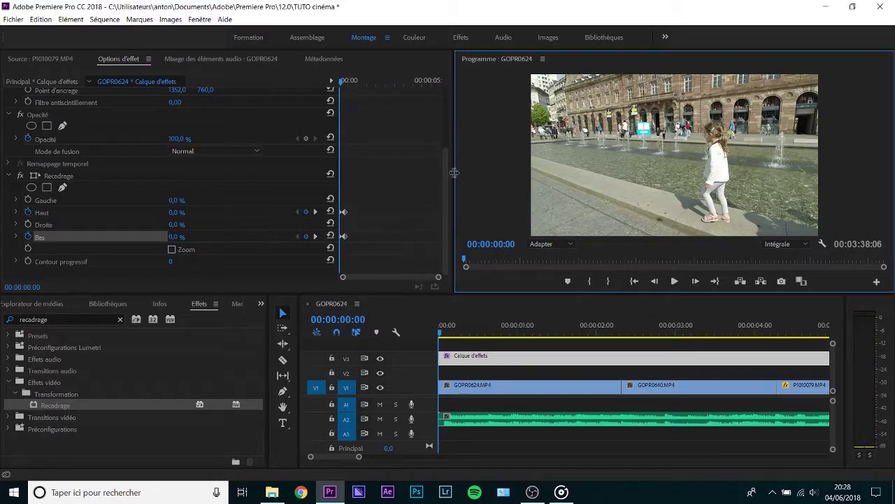
Step: Correct the GOPR0624.MP4 clip's colour in Lumetri: Température -4,4, Teinte 15,0, Exposition 0,2, and slightly adjusted whites, blacks and contrast
click(416, 37)
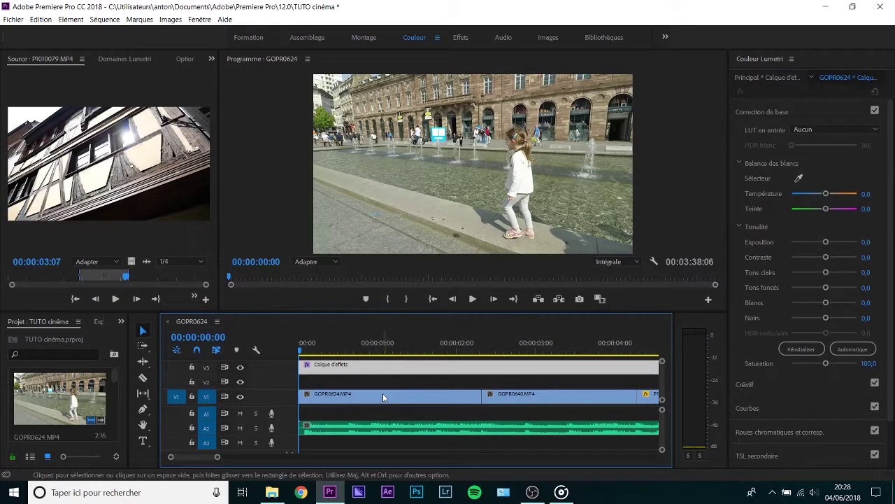
click(369, 367)
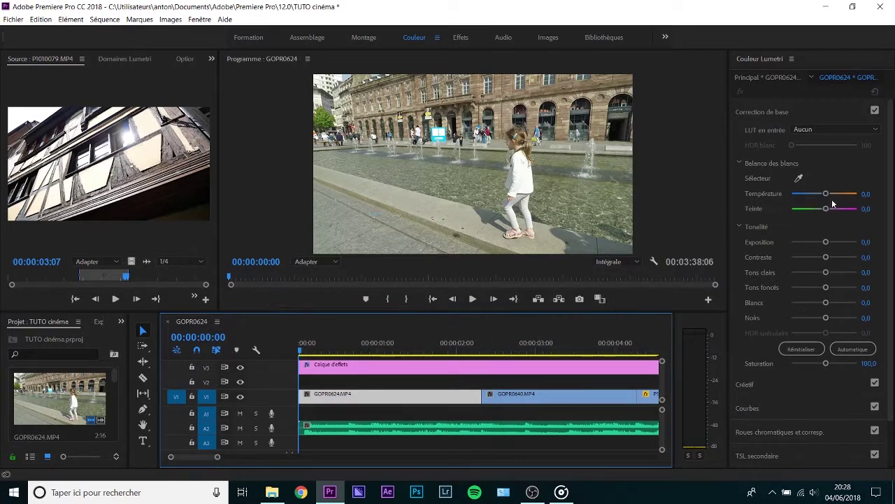
drag(825, 194, 829, 210)
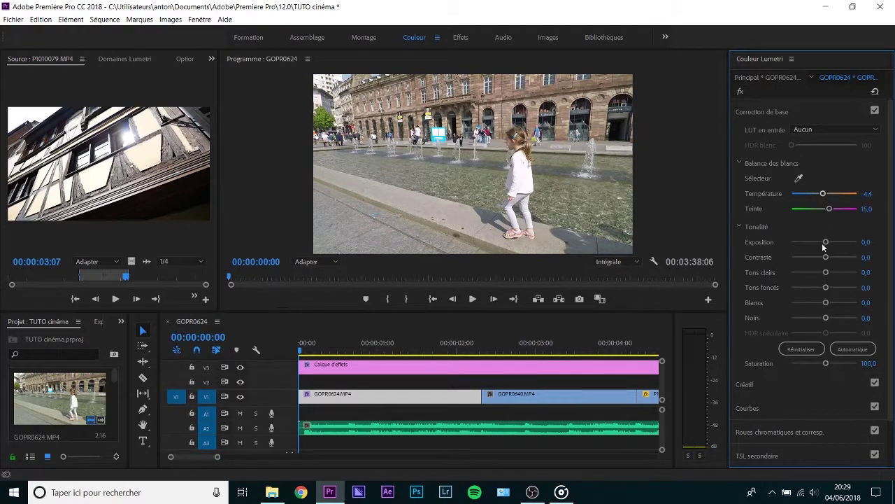
drag(825, 242, 826, 245)
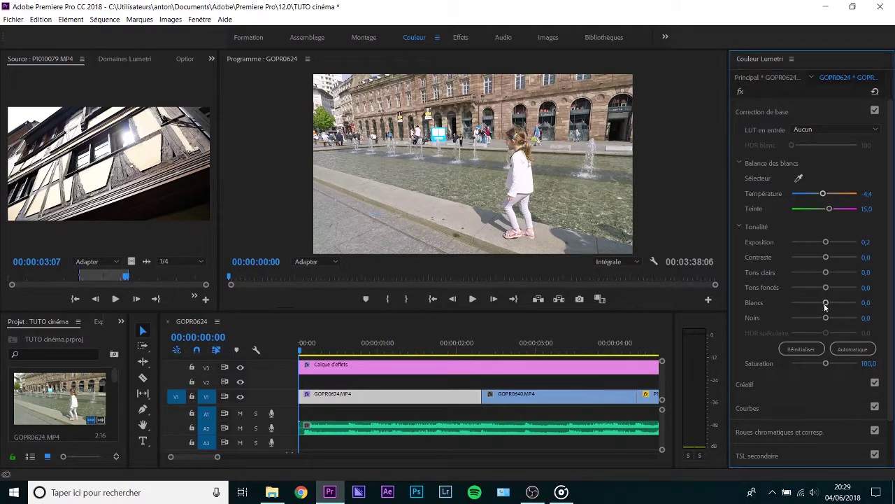
drag(826, 302, 827, 319)
drag(825, 259, 830, 257)
Step: Copy the Couleur Lumetri effect from the GOPR0624.MP4 clip onto the GOPR0640.MP4 clip
key(alt+shift+3)
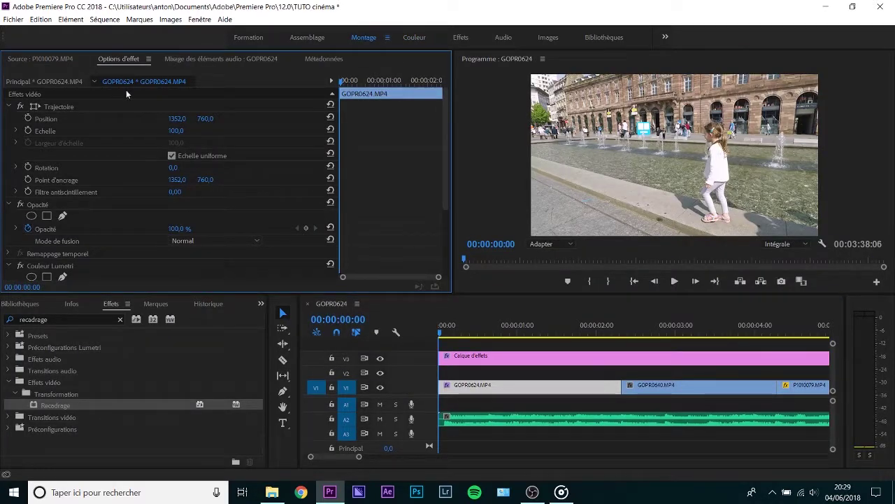
scroll(110, 199, down, 3)
click(72, 208)
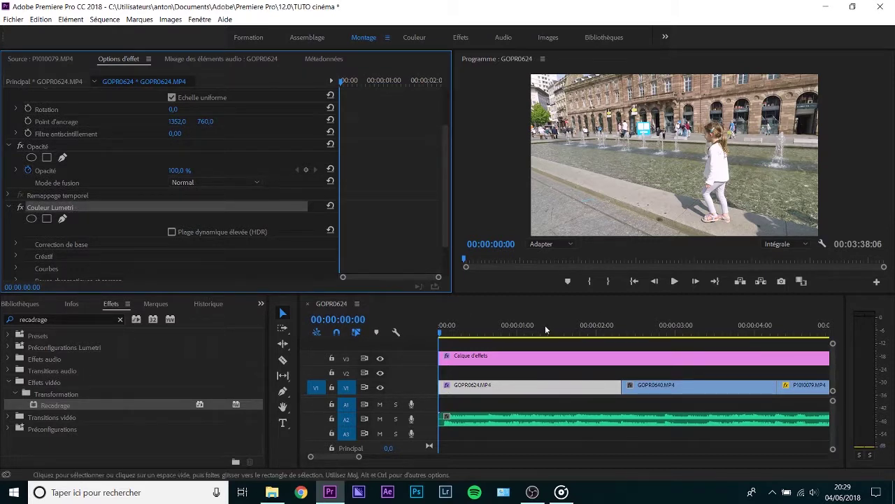
click(654, 385)
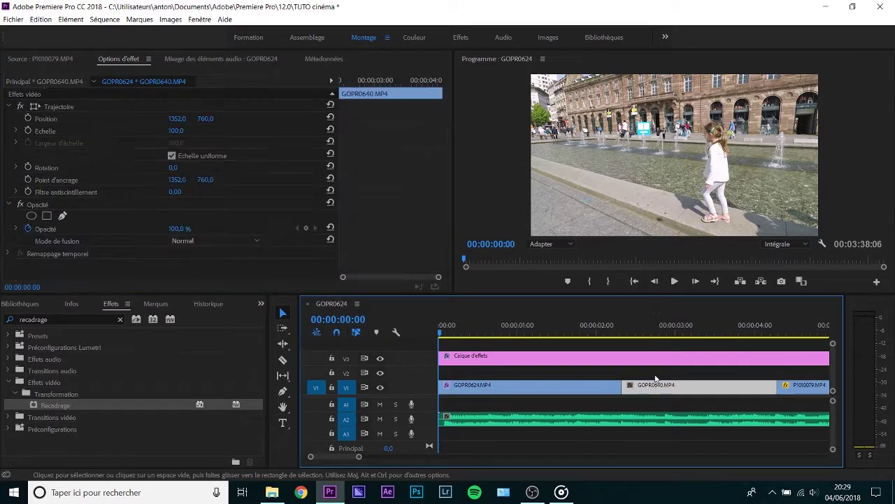
click(642, 330)
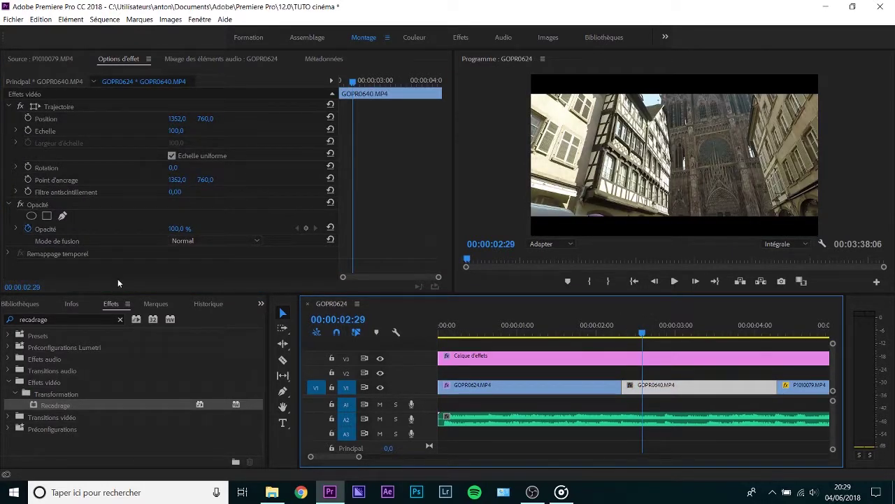
key(ctrl+v)
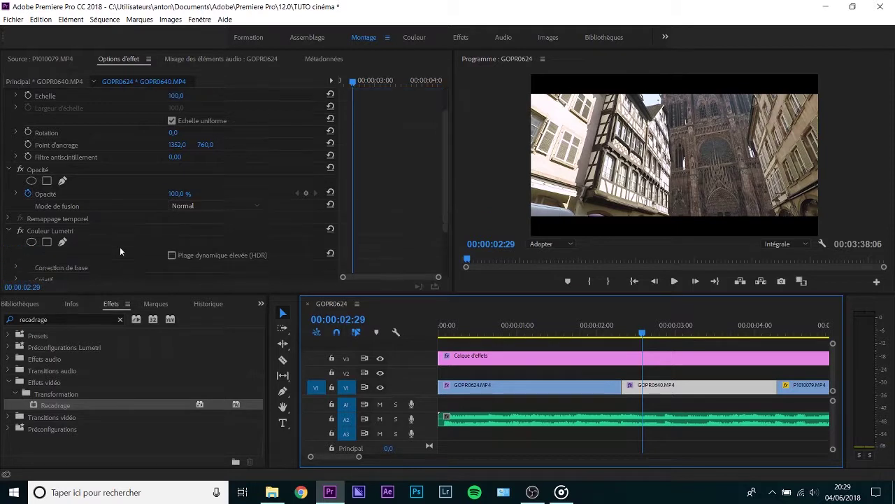
Step: Check the colour correction on the GOPR0640.MP4 clip up to 00:00:03:07
scroll(120, 246, down, 2)
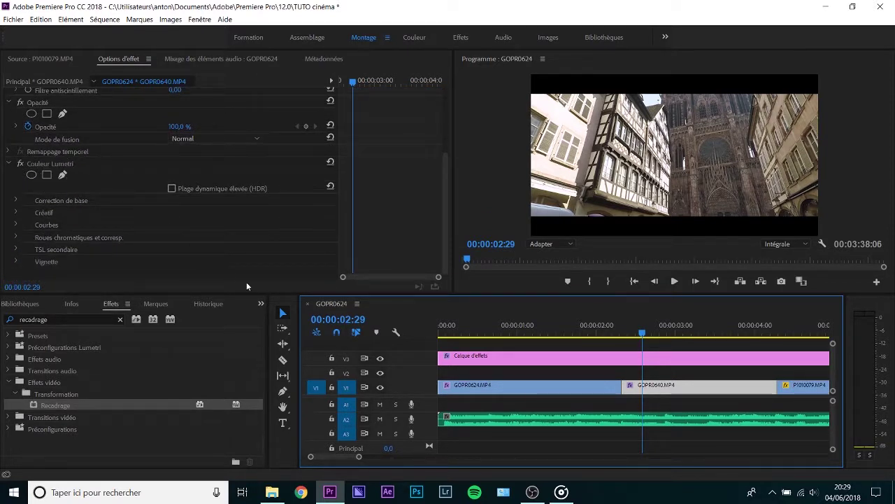
drag(643, 331, 690, 331)
scroll(674, 340, down, 3)
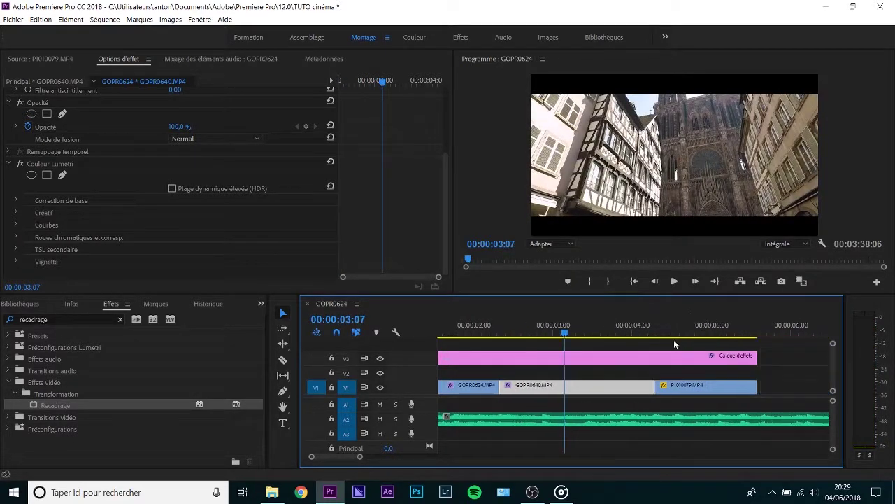
Step: Apply the copied Couleur Lumetri correction to the P1010079.MP4 clip
drag(606, 332, 630, 332)
click(652, 389)
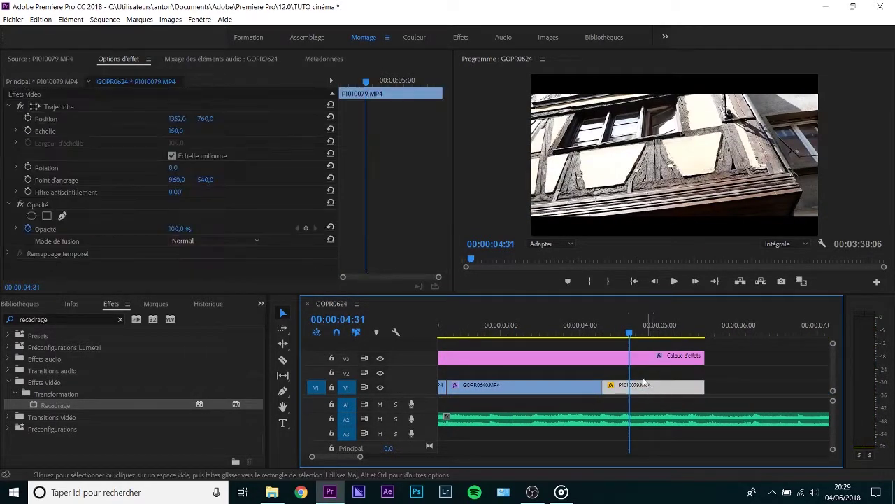
Step: Play the sequence from the beginning to check the colour correction on all clips, and return to the start
key(Home)
click(674, 281)
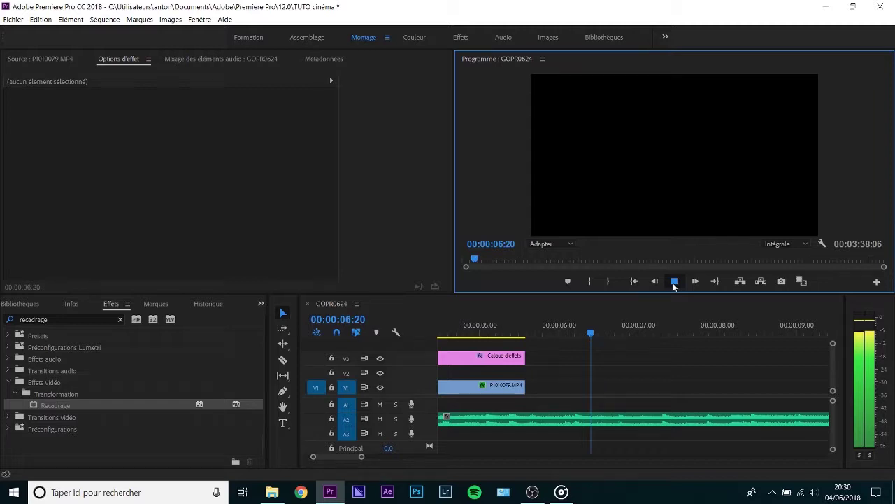
click(675, 281)
key(Home)
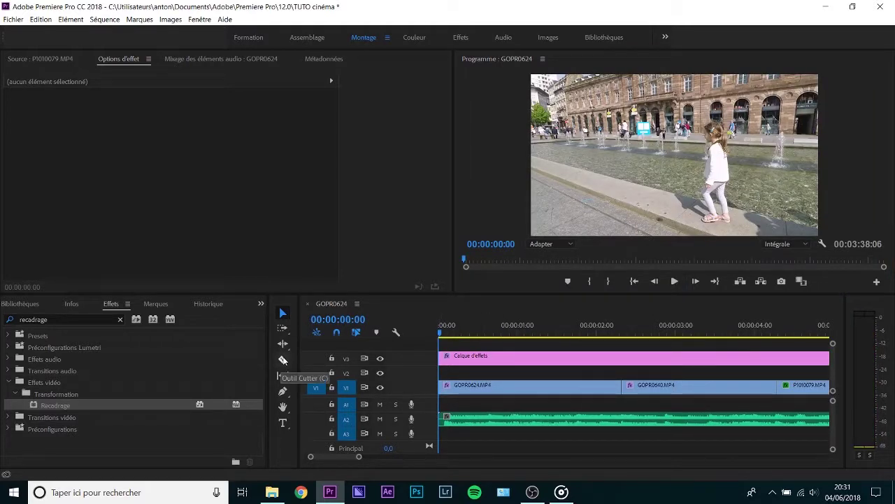
Step: Split the GOPR0624.MP4 clip at about 00:00:01:01 with the Cutter tool
click(284, 360)
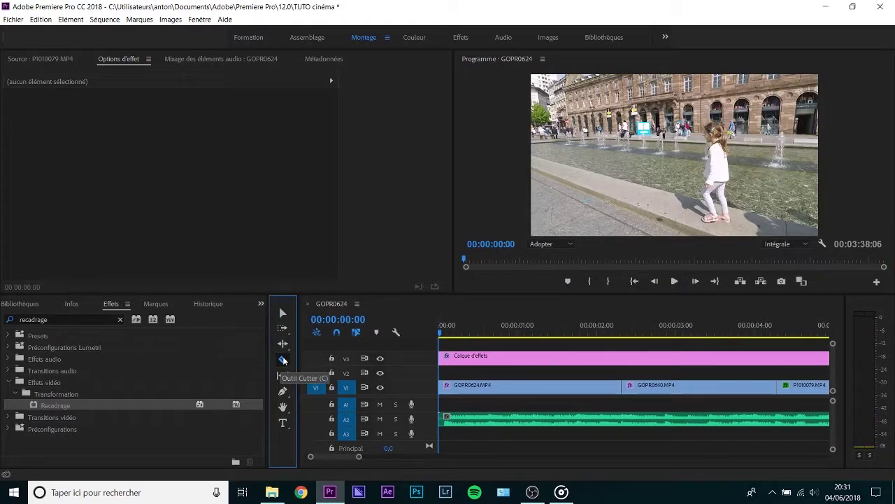
click(519, 386)
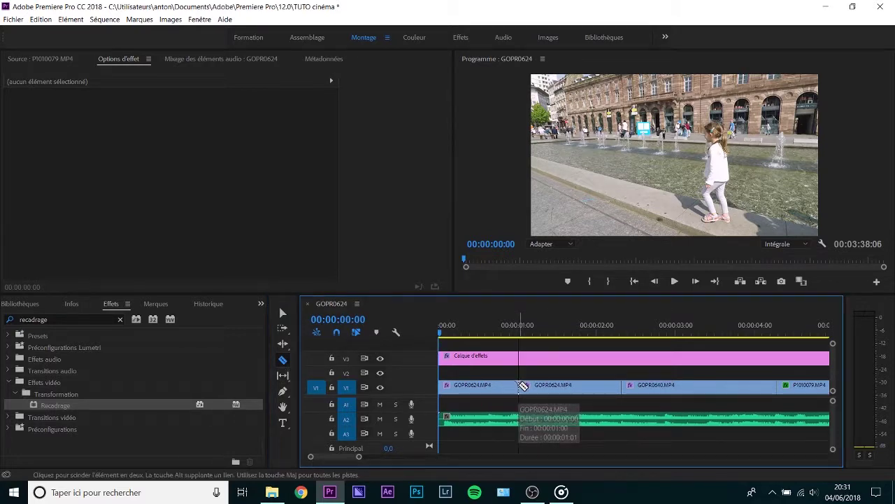
key(v)
Step: Set the speed of the second part of the GOPR0624.MP4 clip to 40 %
click(551, 388)
right_click(551, 389)
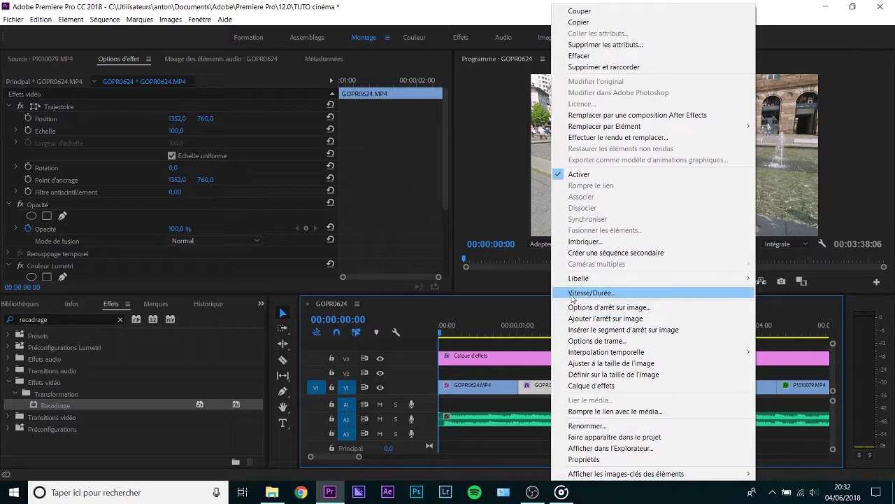
click(571, 295)
text(40)
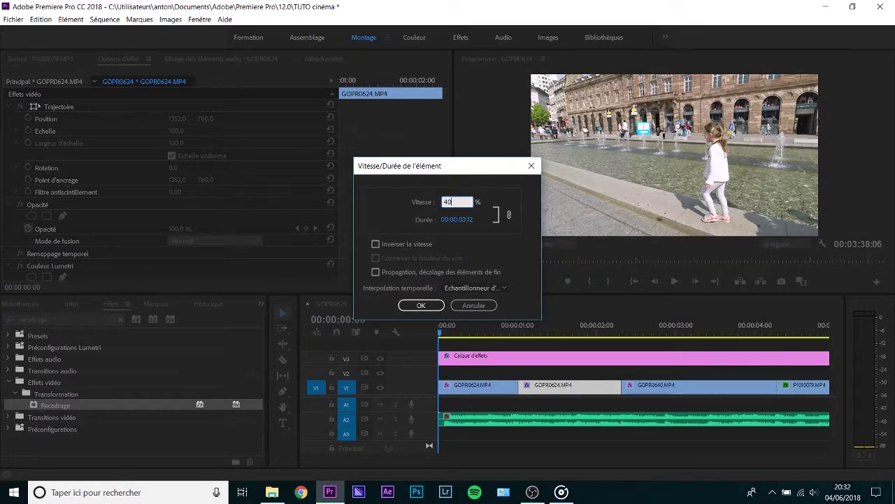
key(Return)
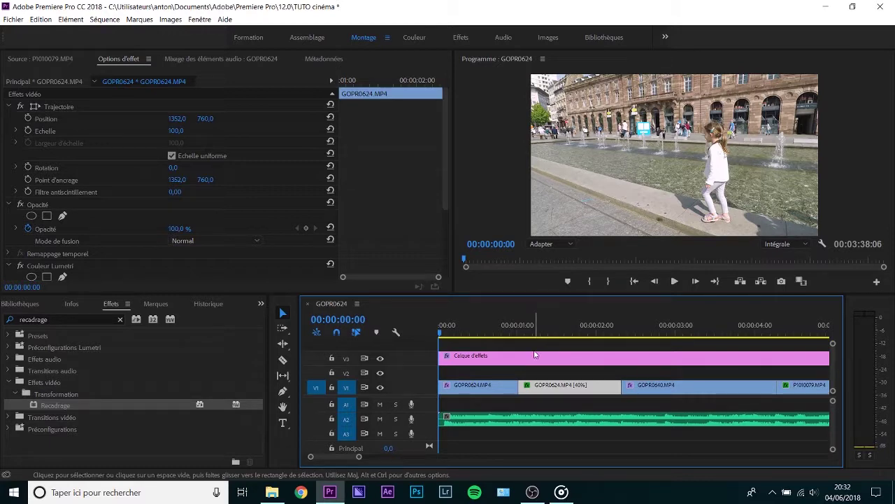
Step: Play the slowed part of the GOPR0624.MP4 clip into the start of the GOPR0640.MP4 clip to check the slow motion
click(516, 334)
key(space)
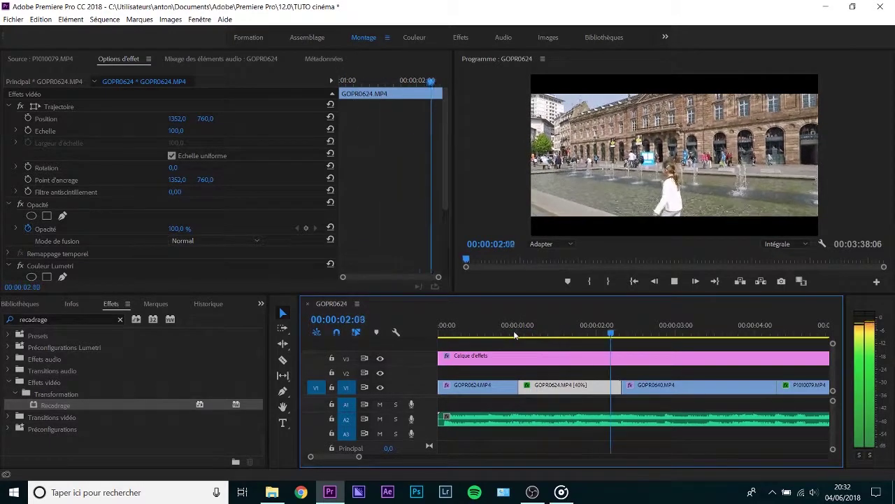
key(space)
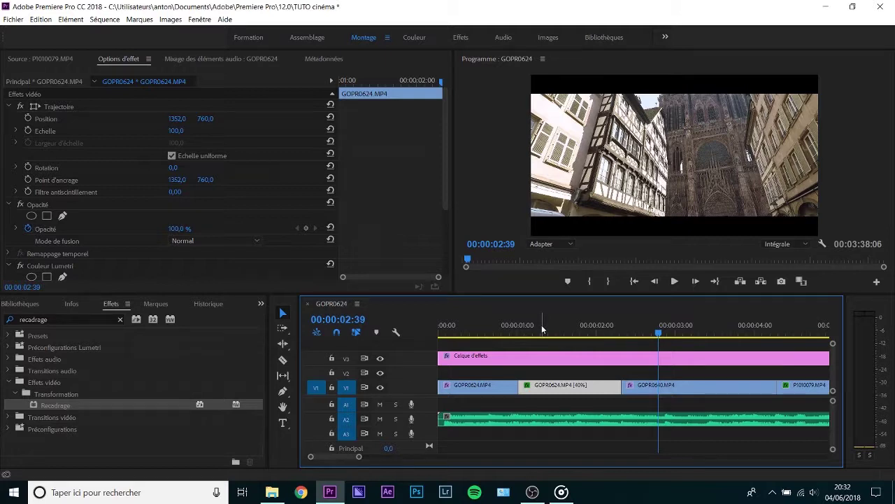
Step: Split the GOPR0640.MP4 clip at 00:00:02:36
click(652, 326)
key(c)
click(657, 385)
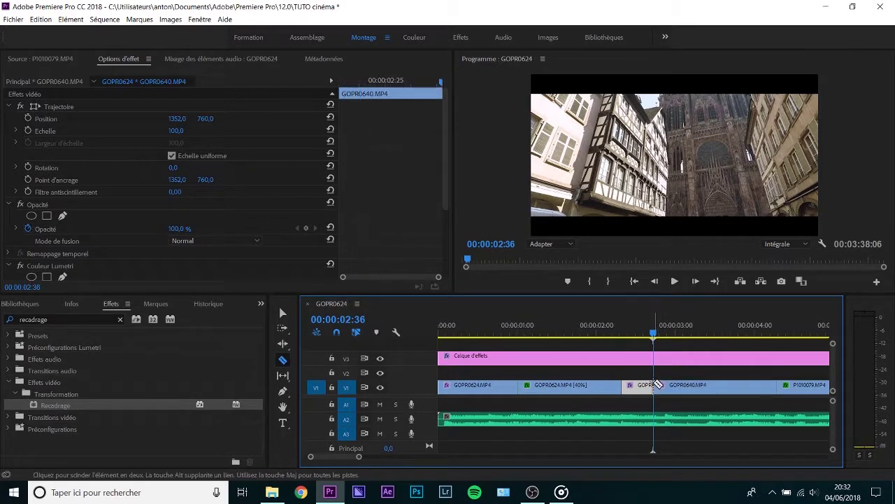
key(v)
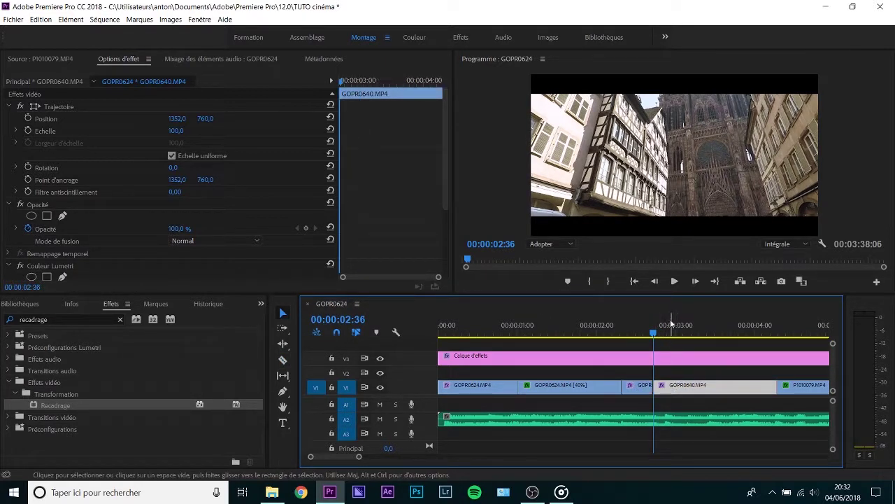
Step: Set the speed of the second part of the GOPR0640.MP4 clip to 40 %
click(680, 325)
right_click(709, 392)
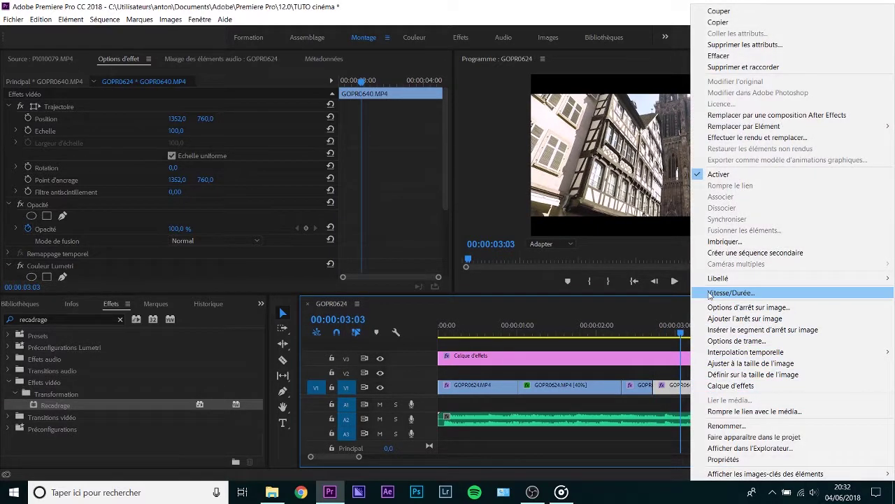
click(714, 292)
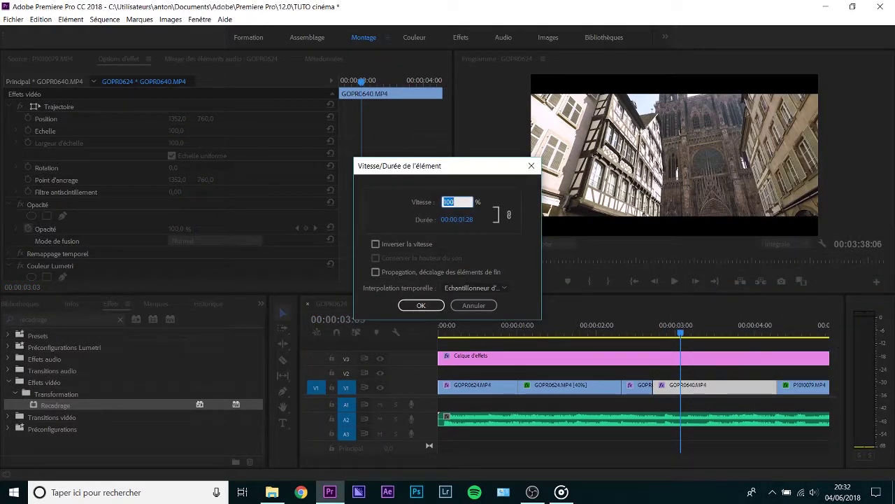
text(40)
key(Return)
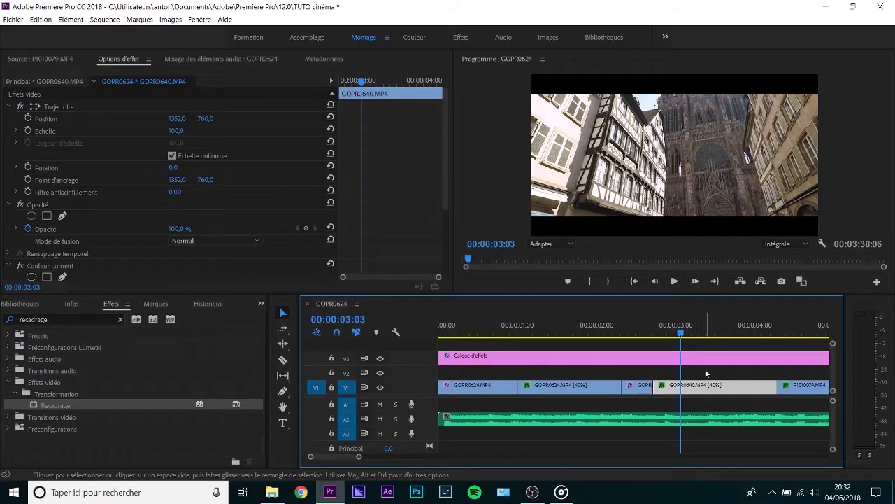
Step: Split the P1010079.MP4 clip at 00:00:04:27
scroll(705, 369, down, 5)
drag(635, 335, 640, 335)
key(c)
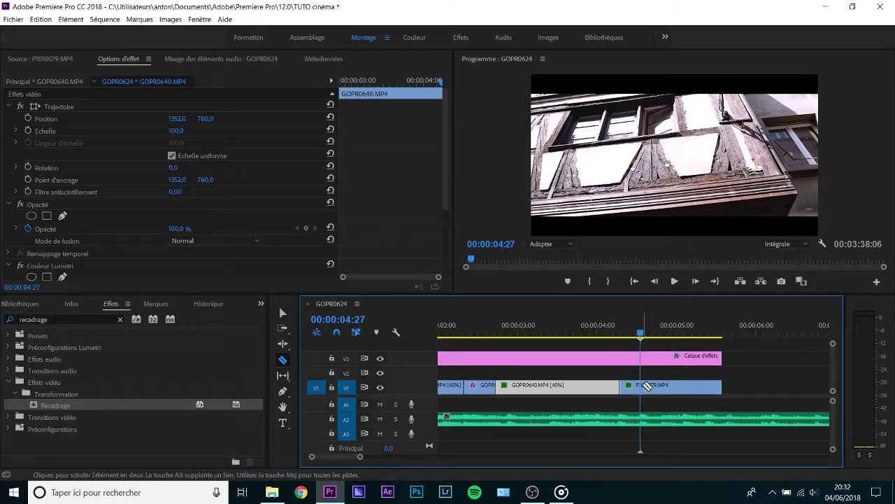
key(v)
Step: Set the speed of the second part of the P1010079.MP4 clip to 40 %
right_click(649, 385)
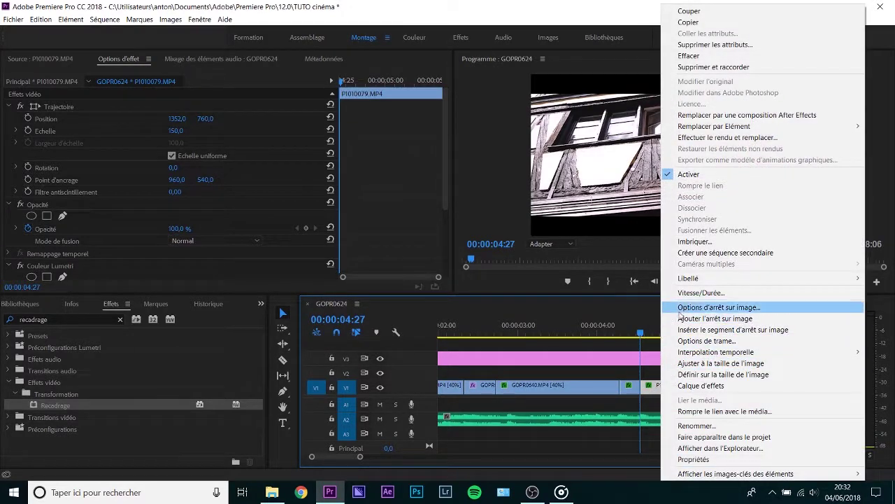
click(700, 293)
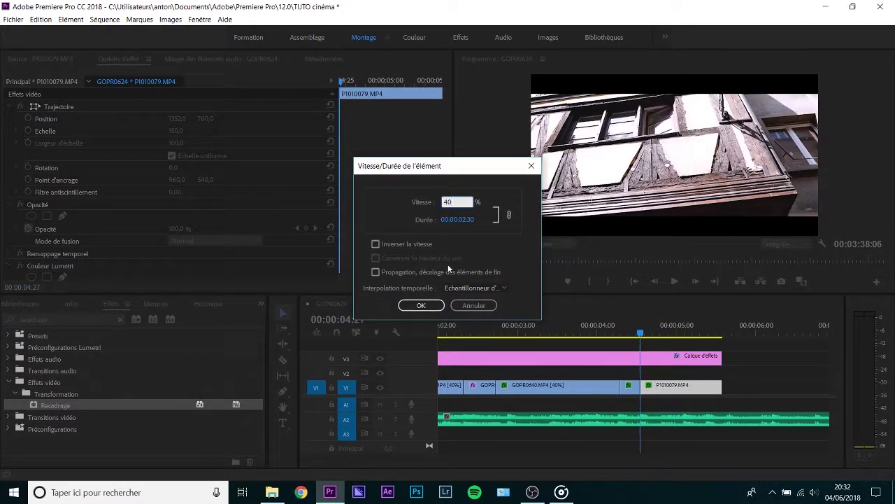
click(423, 306)
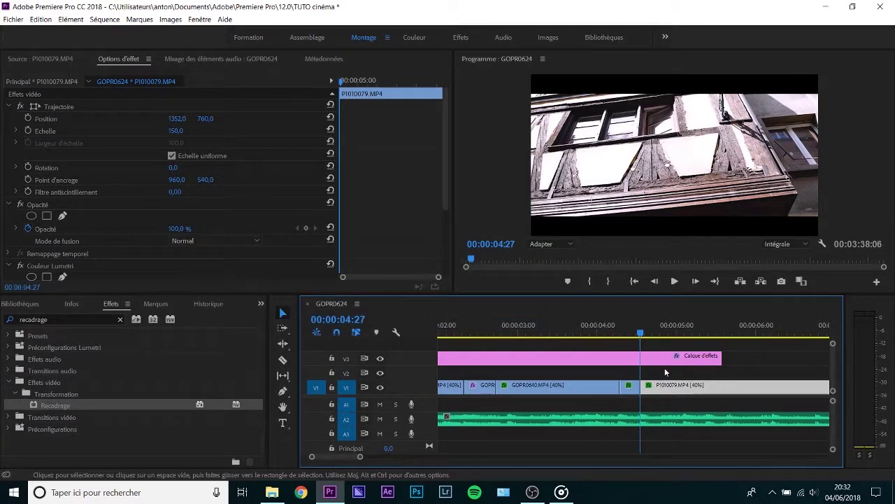
Step: Extend the adjustment layer on V3 to the end of the slowed P1010079.MP4 clip
scroll(615, 363, down, 2)
drag(633, 357, 758, 358)
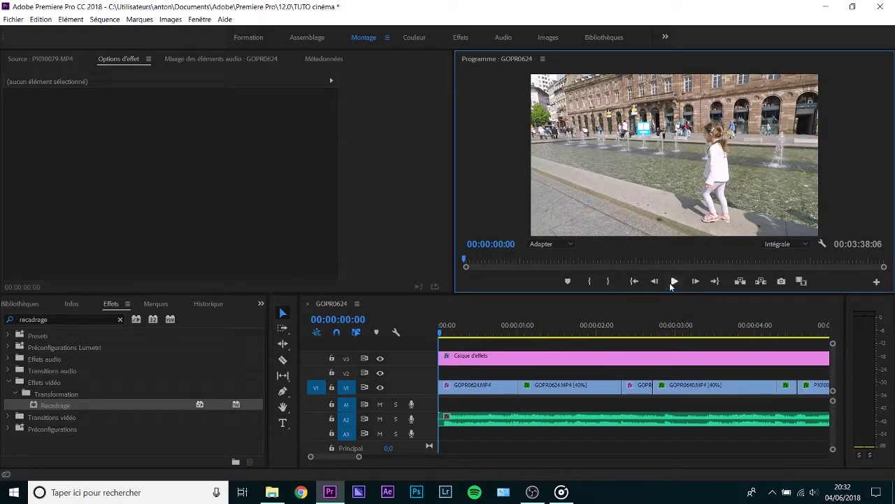
Step: Play the sequence from the beginning to check the slow-motion parts, and return the playhead to the end of the last video clip
click(671, 282)
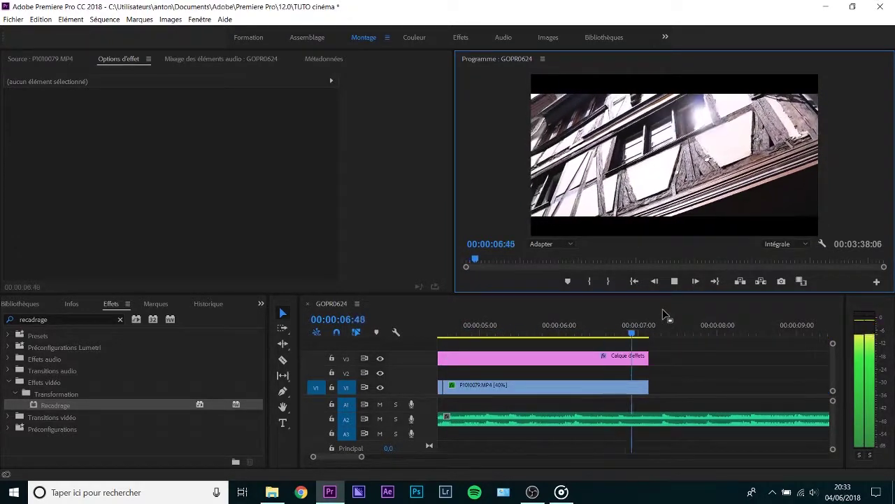
click(674, 281)
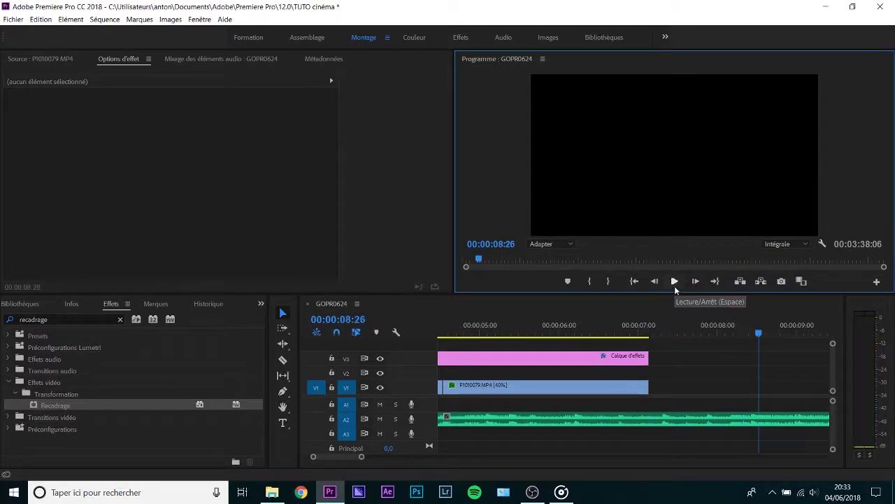
key(Up)
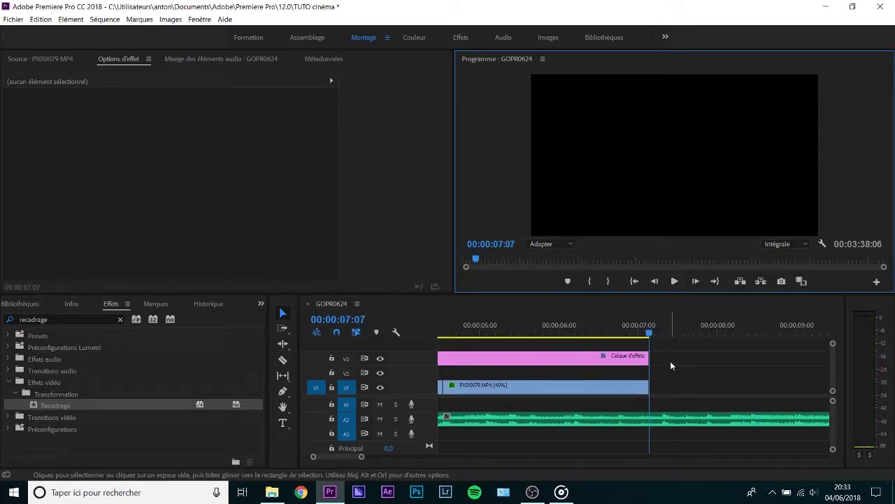